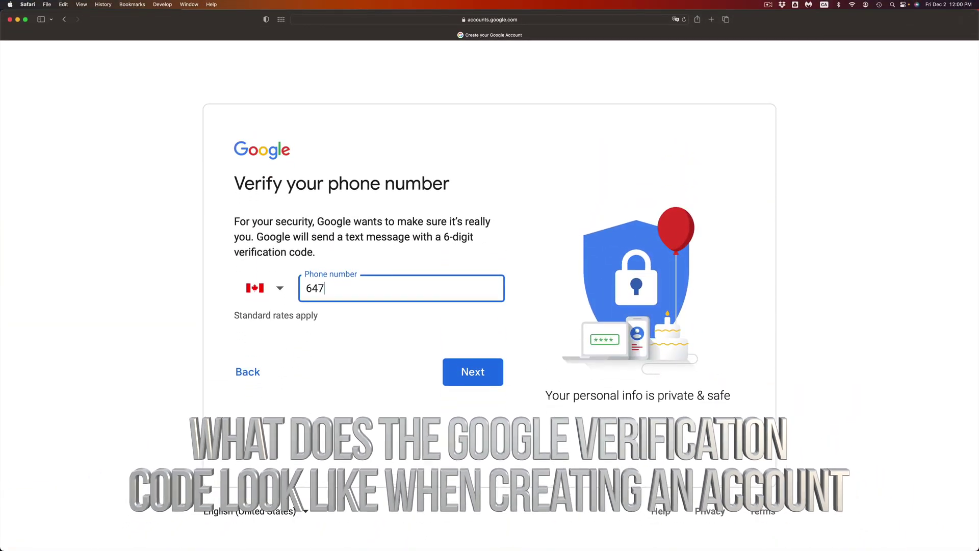
# - Enter the phone number, submit it for verification, and select the entered verification code
pyautogui.write('491')
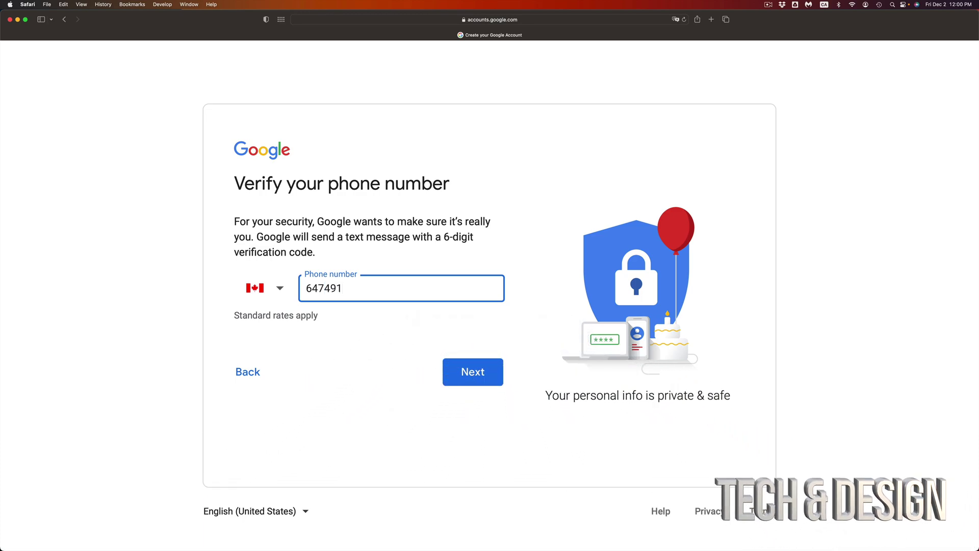
pyautogui.write('7018')
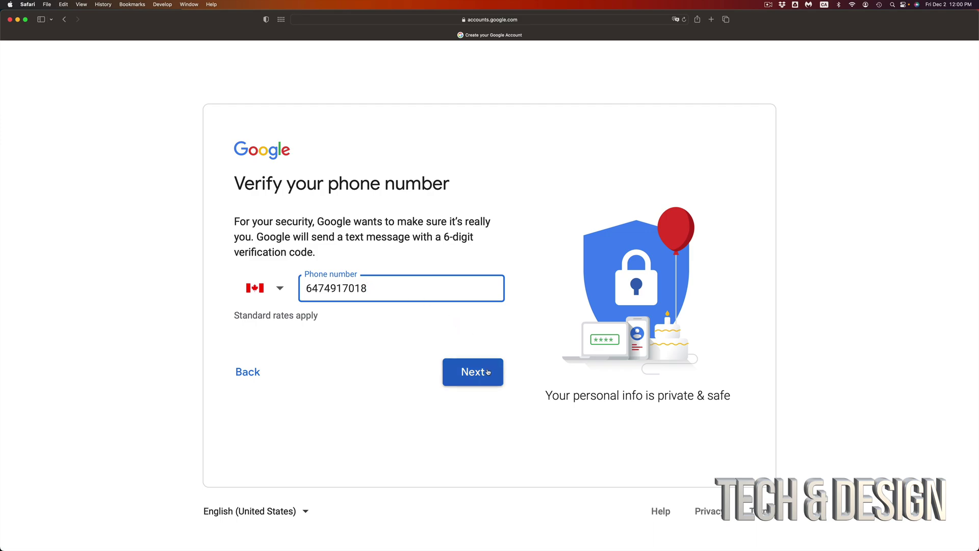
pyautogui.click(488, 372)
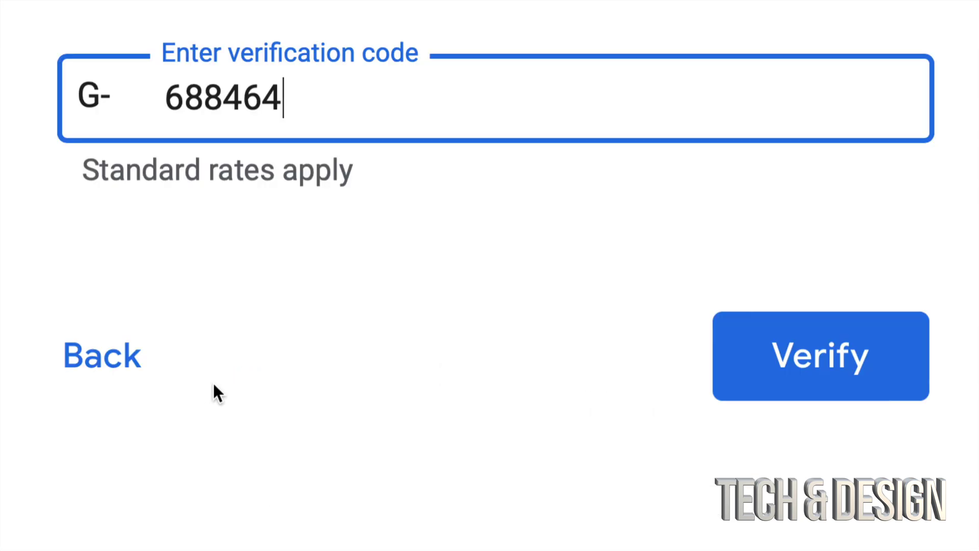
pyautogui.moveTo(315, 100); pyautogui.dragTo(160, 98)
pyautogui.click(244, 98)
# - Submit the verification code and start the optional recovery email field
pyautogui.click(822, 362)
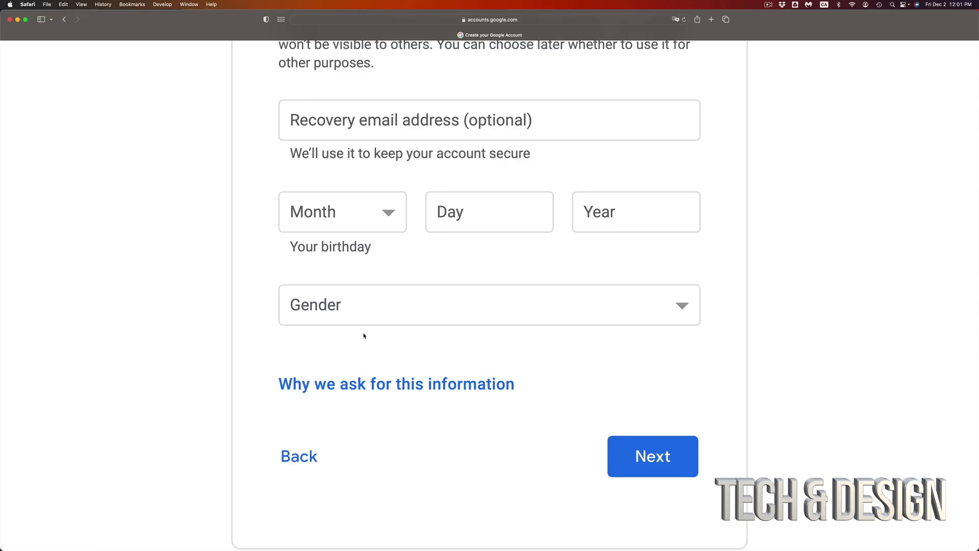
pyautogui.scroll(-1, 364, 306)
pyautogui.click(391, 118)
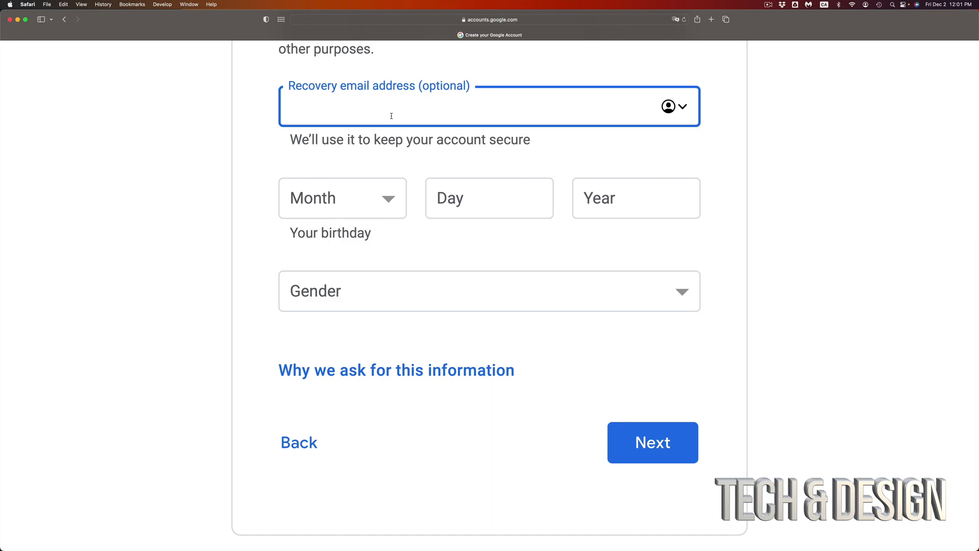
pyautogui.click(381, 199)
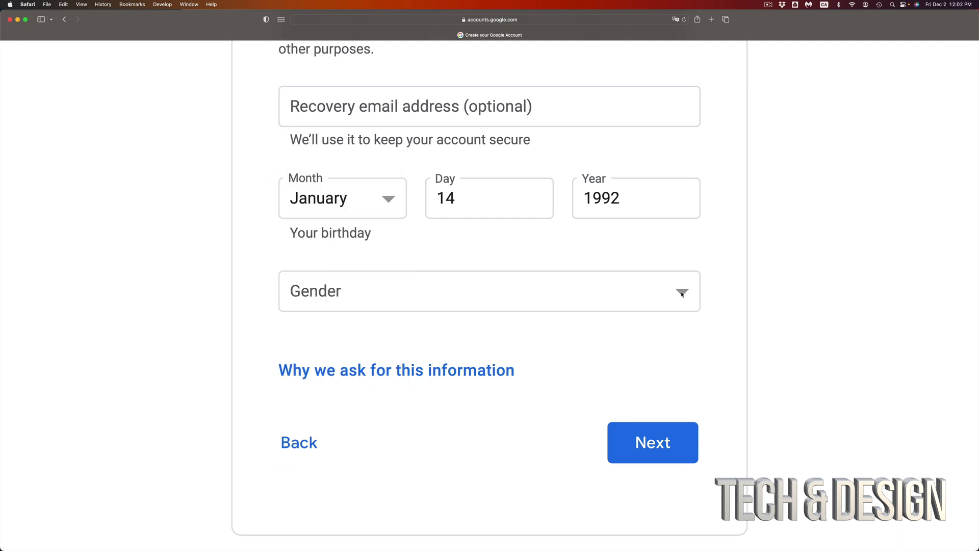
pyautogui.click(682, 294)
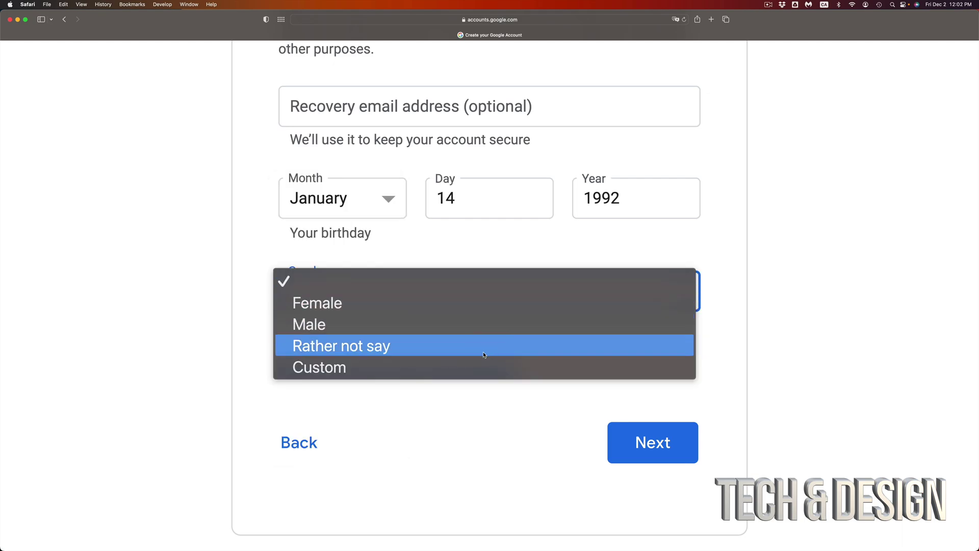
pyautogui.click(459, 329)
pyautogui.scroll(-1, 486, 442)
pyautogui.scroll(-1, 487, 442)
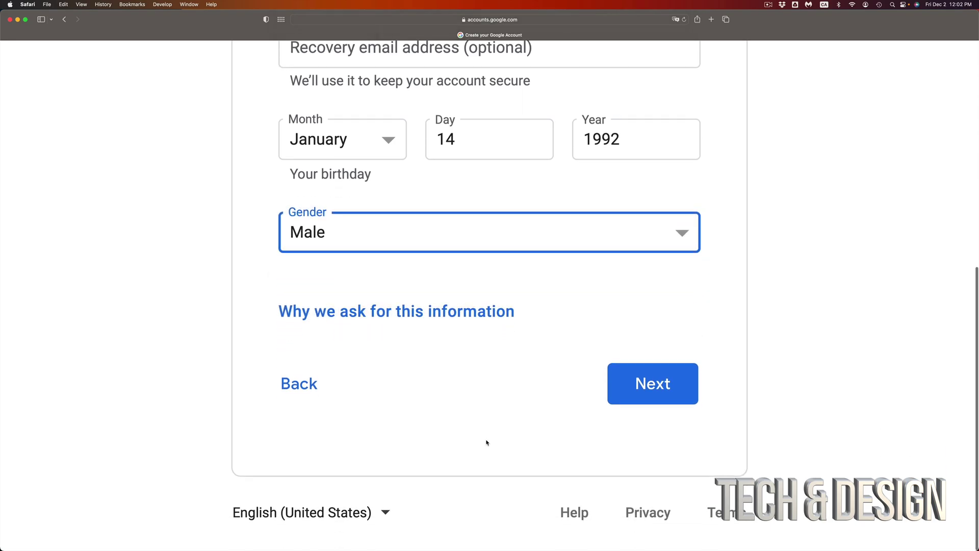
pyautogui.click(650, 388)
# - Zoom the page out and skip adding the phone number to Google services
pyautogui.scroll(-2, 656, 376)
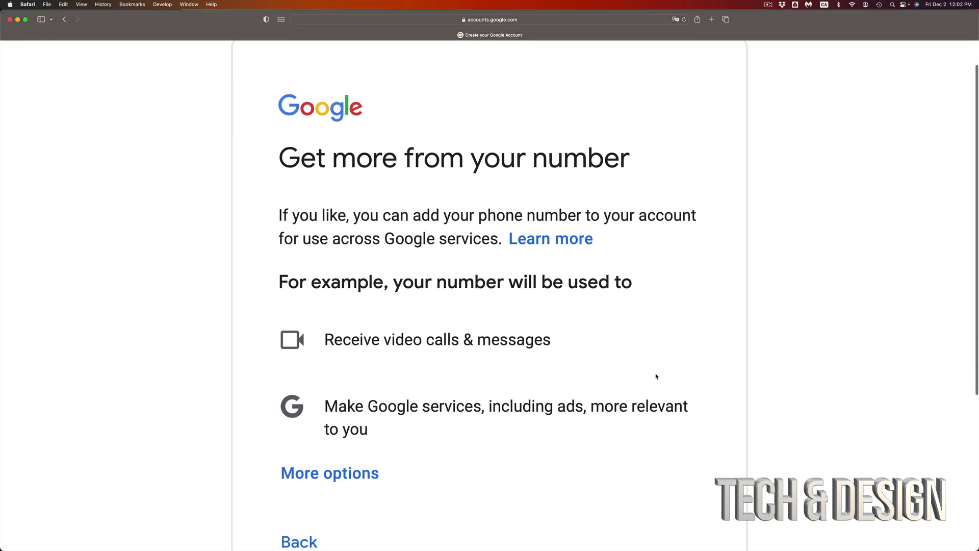
pyautogui.press('super+minus')
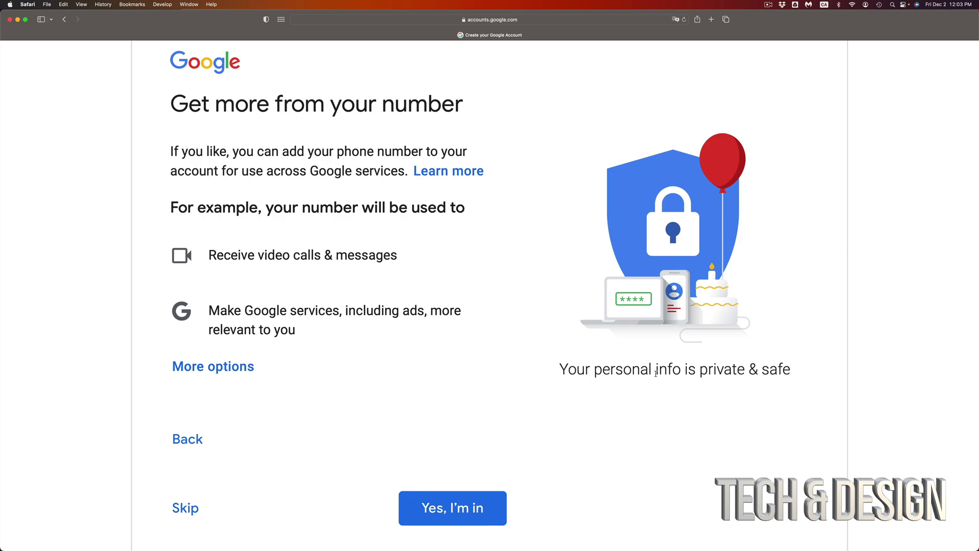
pyautogui.scroll(-4, 656, 373)
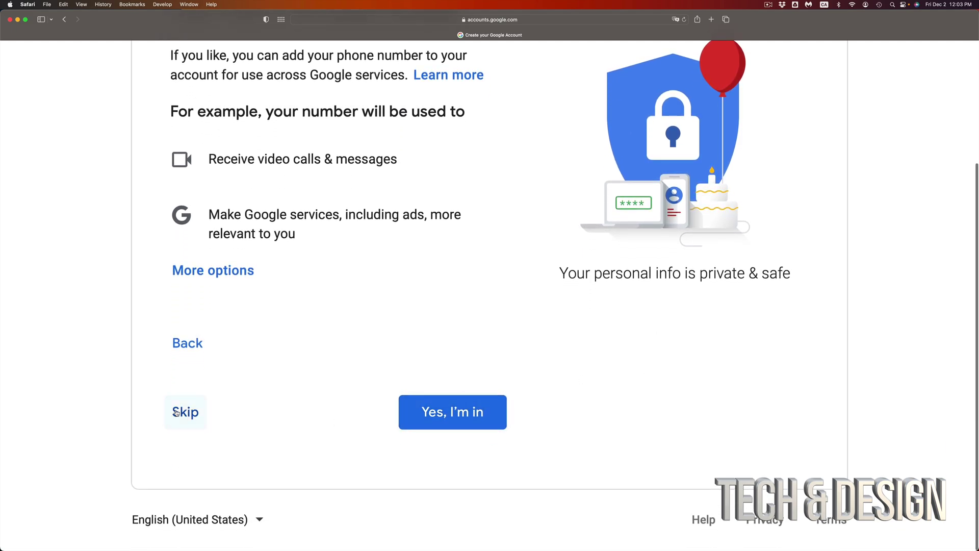
pyautogui.click(176, 412)
# - Scroll through the Privacy and Terms page and agree to it
pyautogui.scroll(-10, 401, 358)
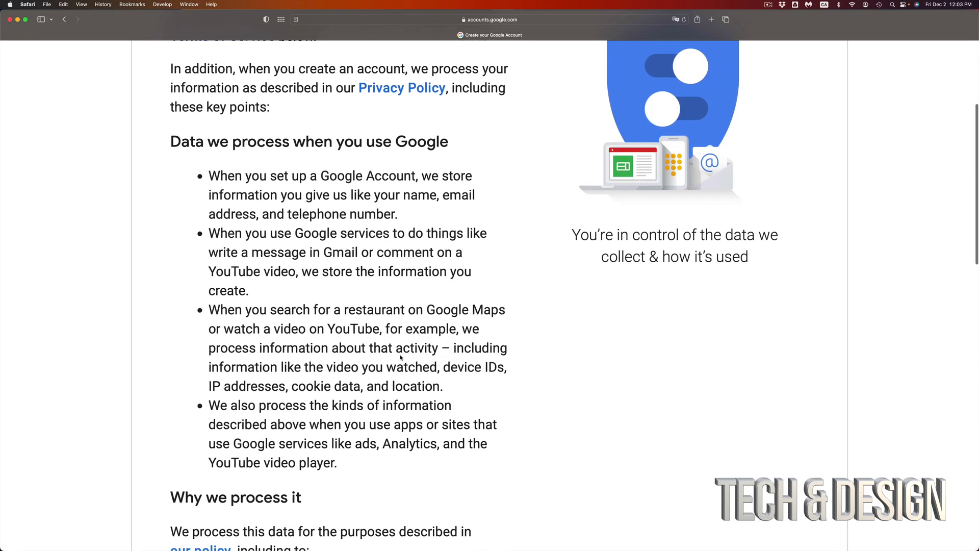
pyautogui.scroll(-10, 401, 358)
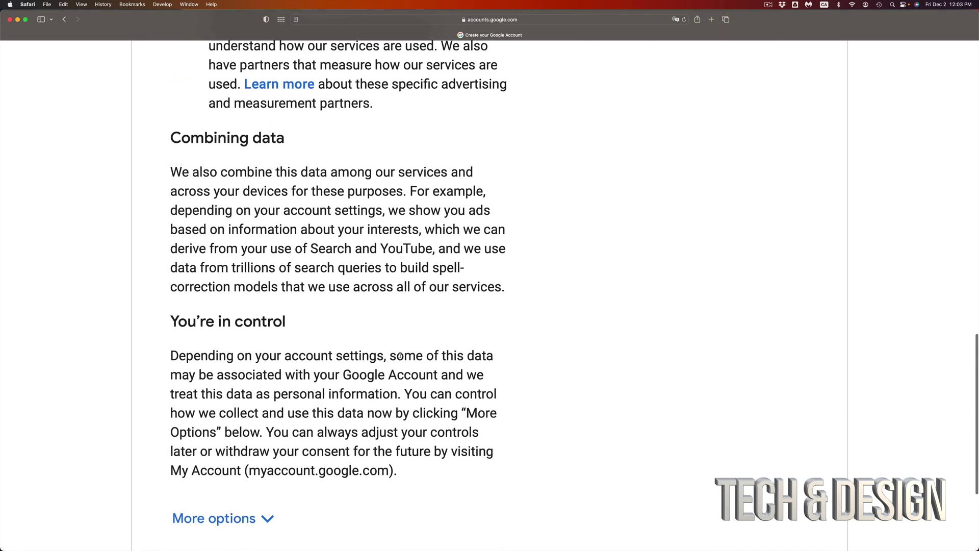
pyautogui.scroll(-2, 401, 358)
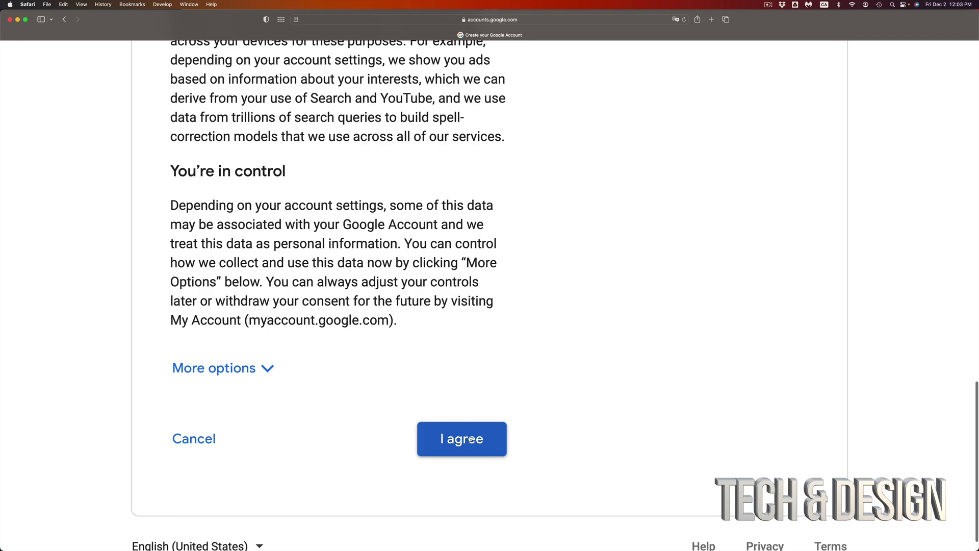
pyautogui.click(470, 440)
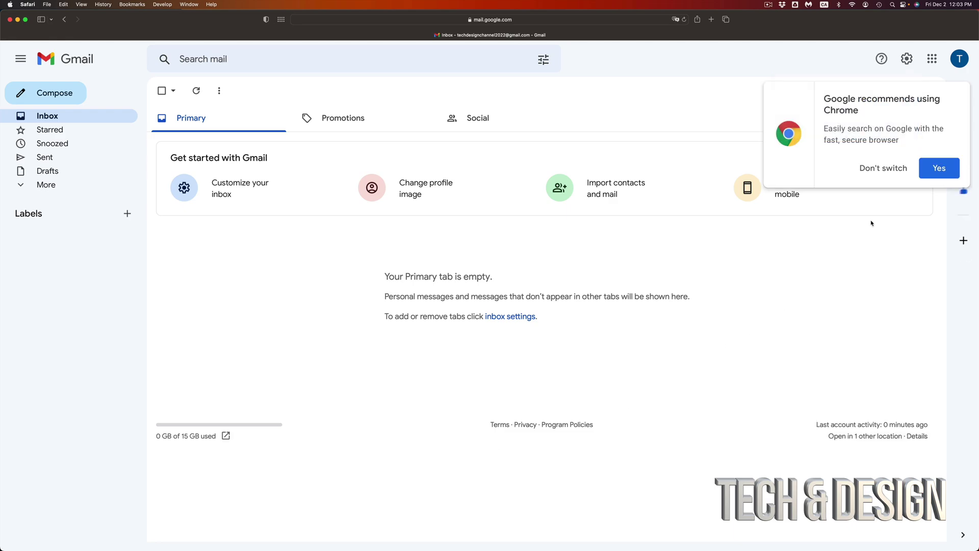
# - Decline the Chrome switch recommendation with 'Don't switch' and zoom the inbox in
pyautogui.click(868, 170)
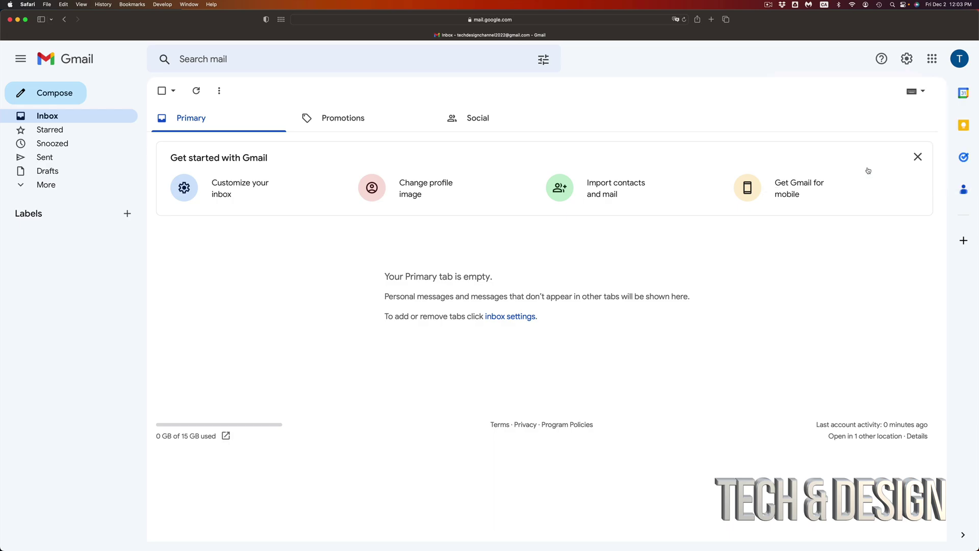
pyautogui.press('super+equal')
pyautogui.press('super+equal')
pyautogui.press('super+equal')
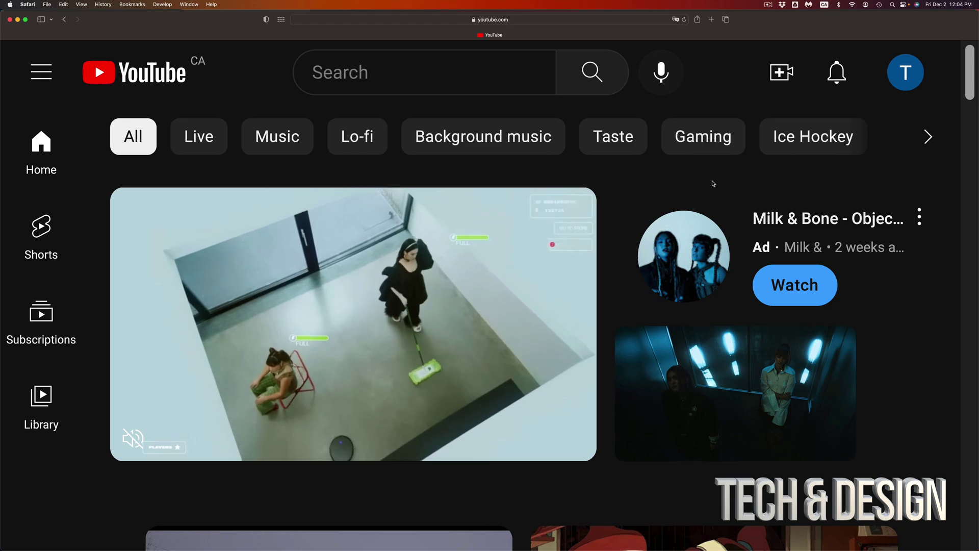
# - Open the YouTube account menu from the avatar at top right
pyautogui.click(906, 76)
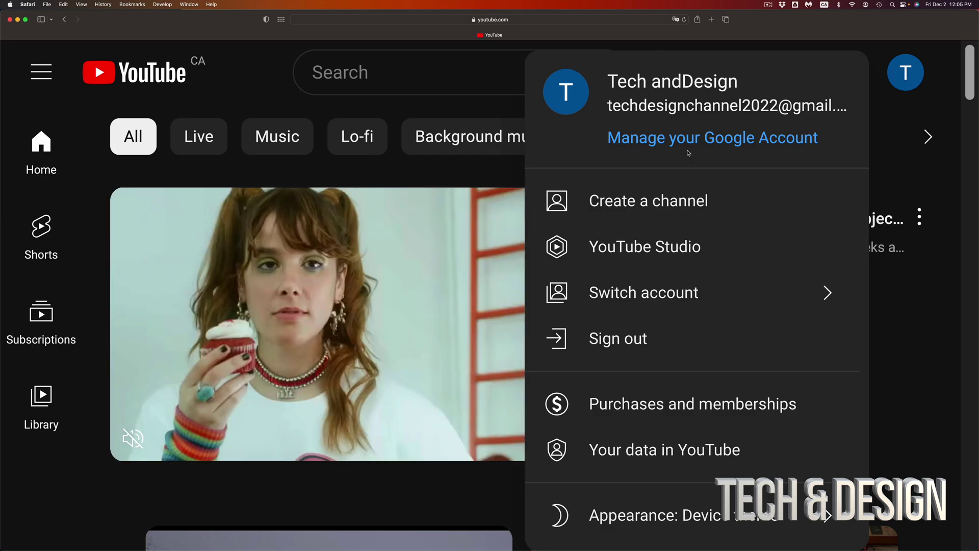
# - Begin creating a YouTube channel for the account and reset the page zoom
pyautogui.click(636, 249)
pyautogui.press('super+0')
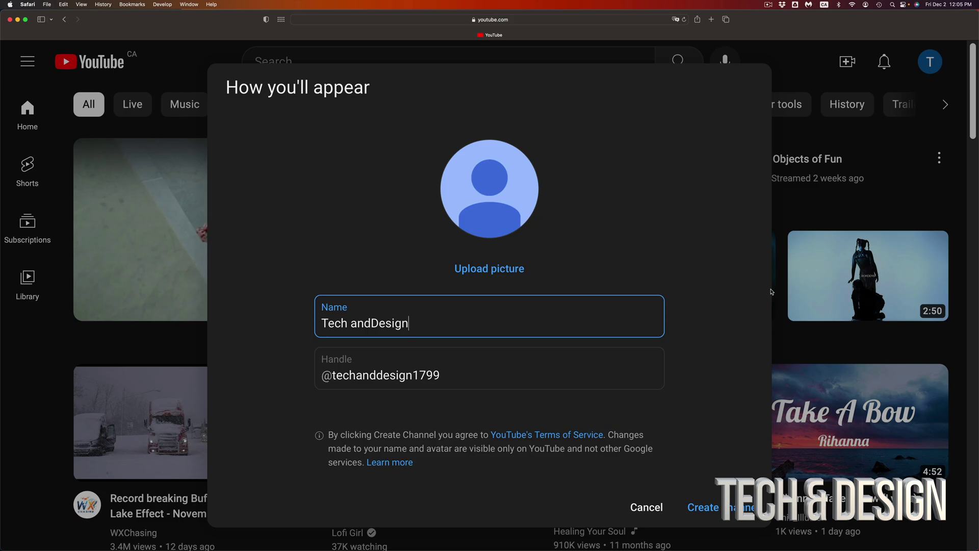
pyautogui.click(447, 243)
# - Name the channel 'Tech and Design', keep the suggested handle, create it, and dismiss the Studio welcome
pyautogui.click(379, 321)
pyautogui.click(375, 323)
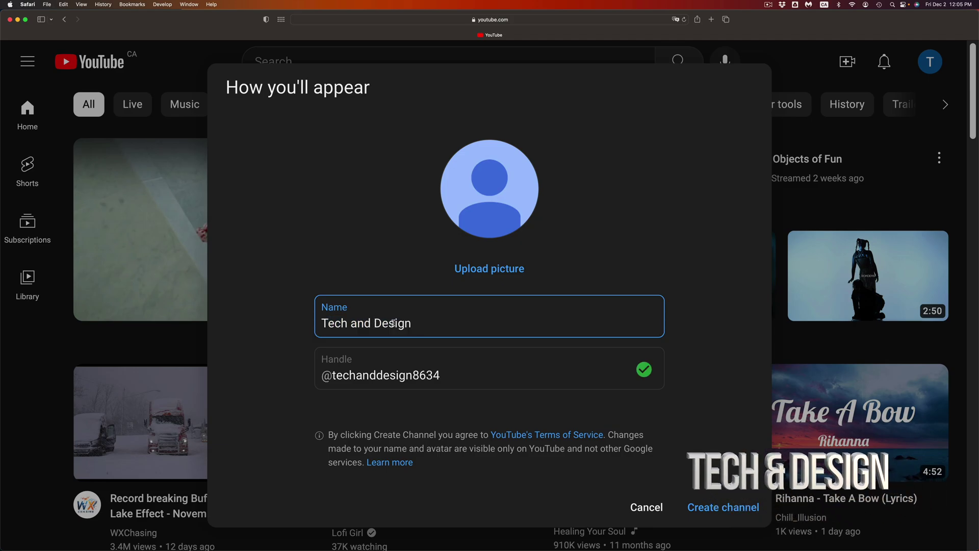
pyautogui.moveTo(453, 379); pyautogui.dragTo(326, 377)
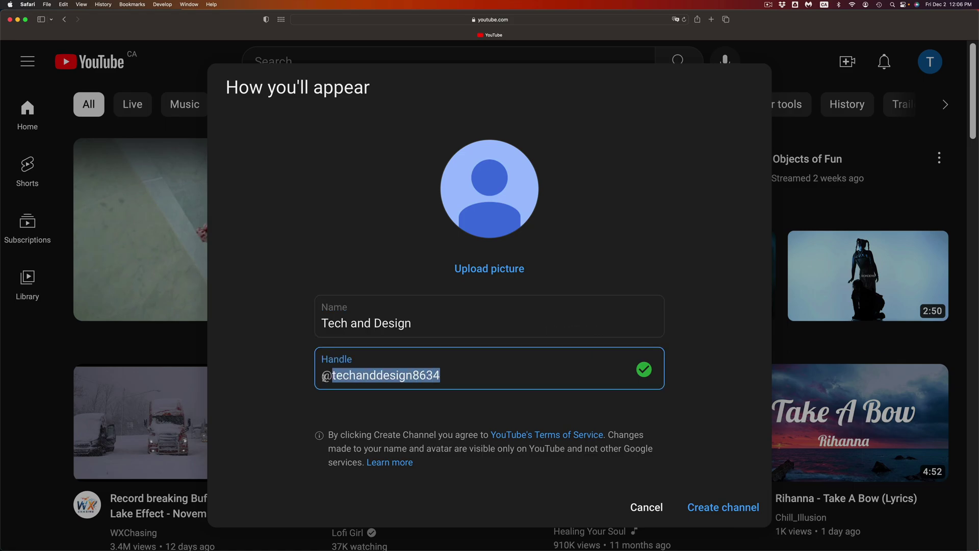
pyautogui.click(452, 378)
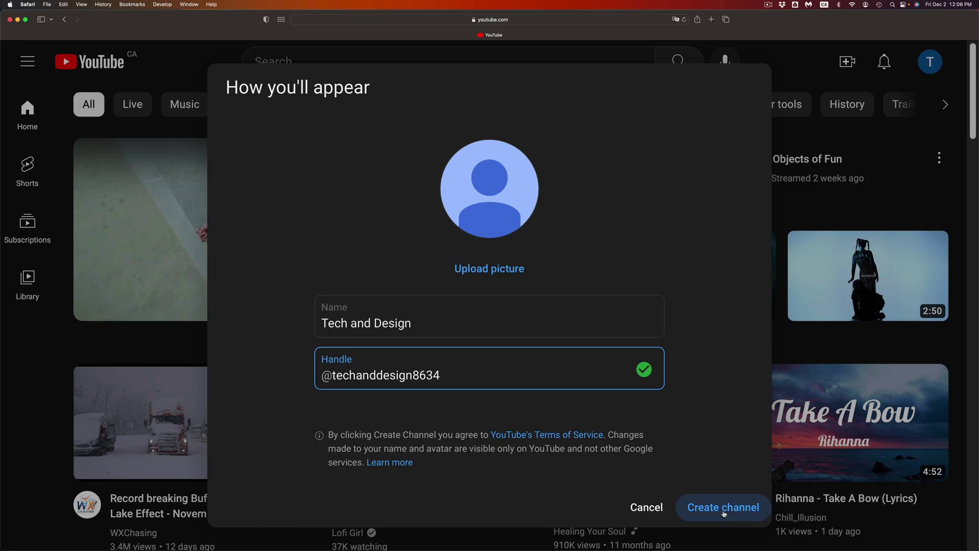
pyautogui.click(724, 514)
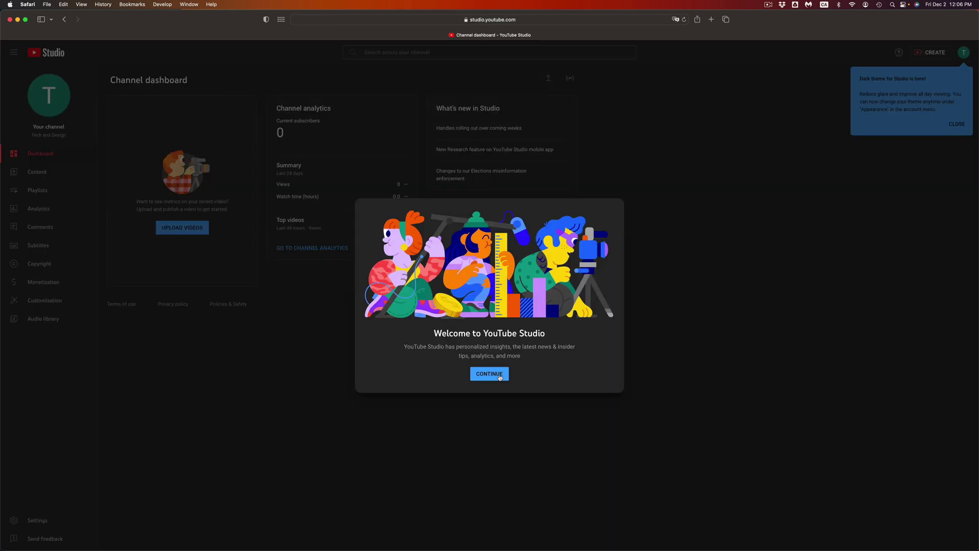
pyautogui.click(489, 375)
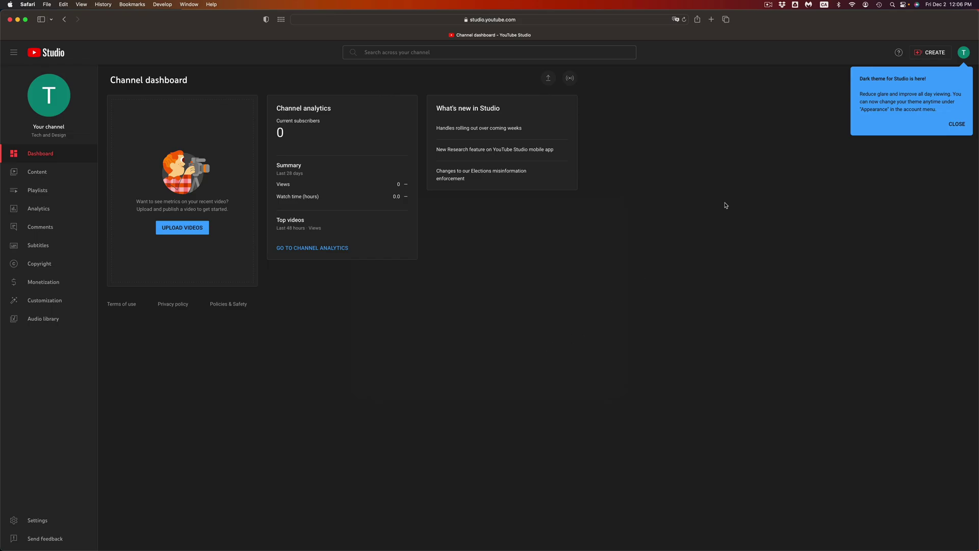
# - Zoom in, close the dark theme announcement, and open then close the CREATE menu without uploading
pyautogui.press('super+equal')
pyautogui.press('super+equal')
pyautogui.press('super+equal')
pyautogui.press('super+equal')
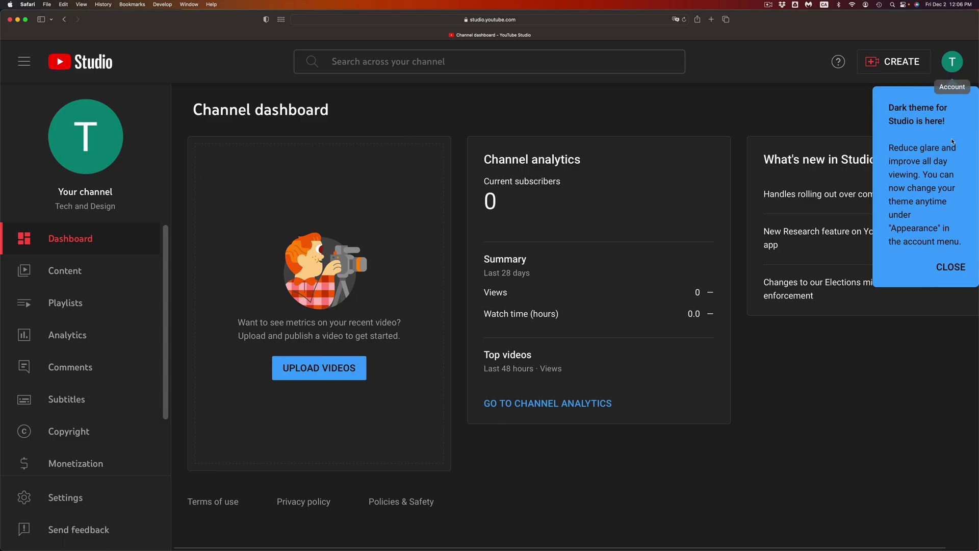
pyautogui.click(946, 276)
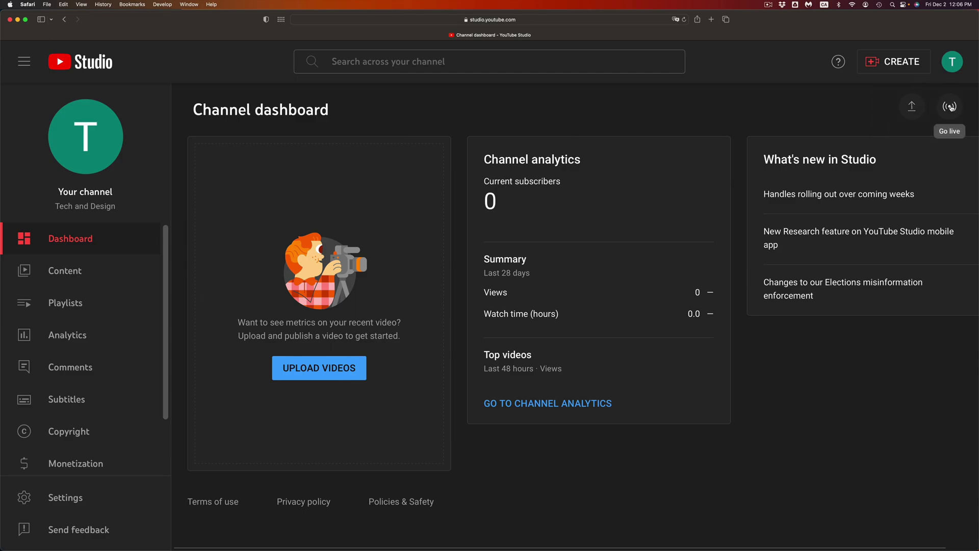
pyautogui.click(882, 65)
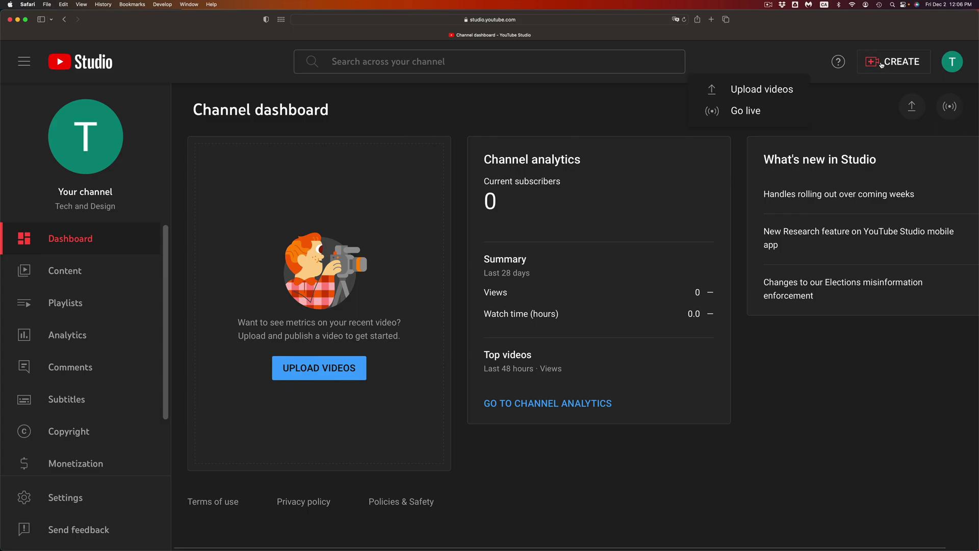
pyautogui.click(847, 111)
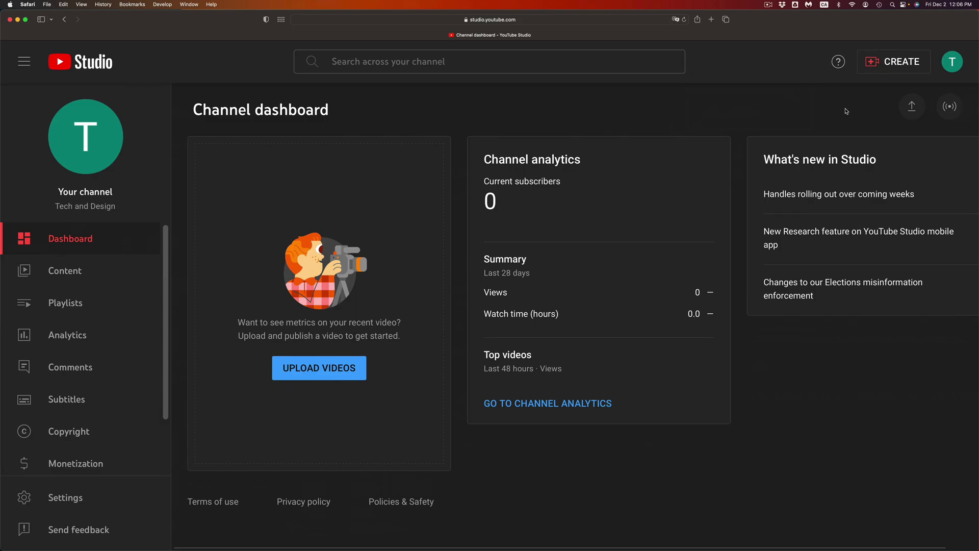
pyautogui.click(911, 63)
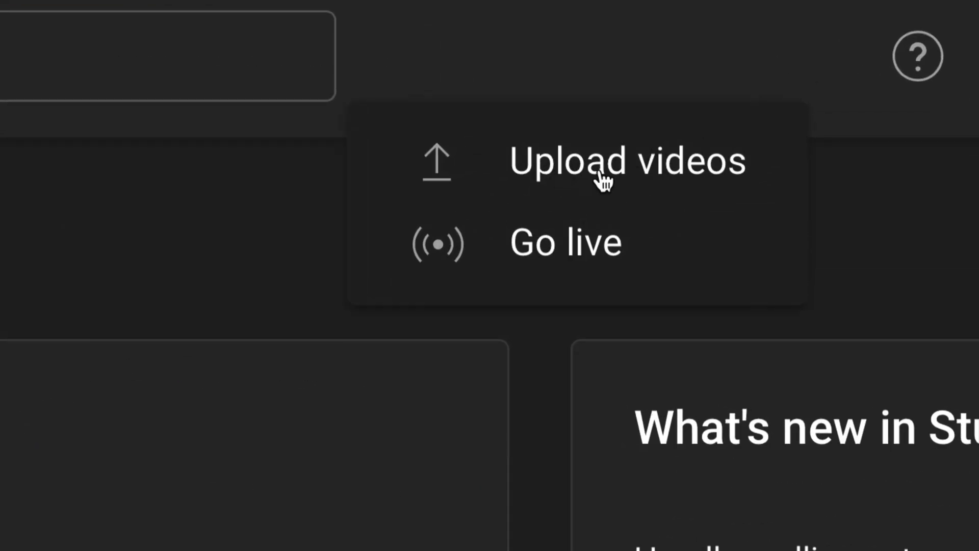
pyautogui.click(489, 109)
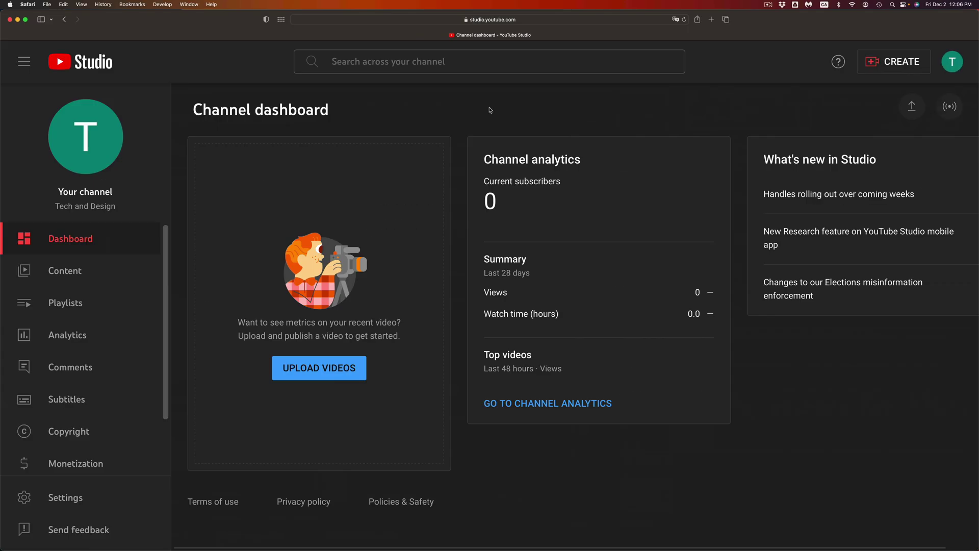